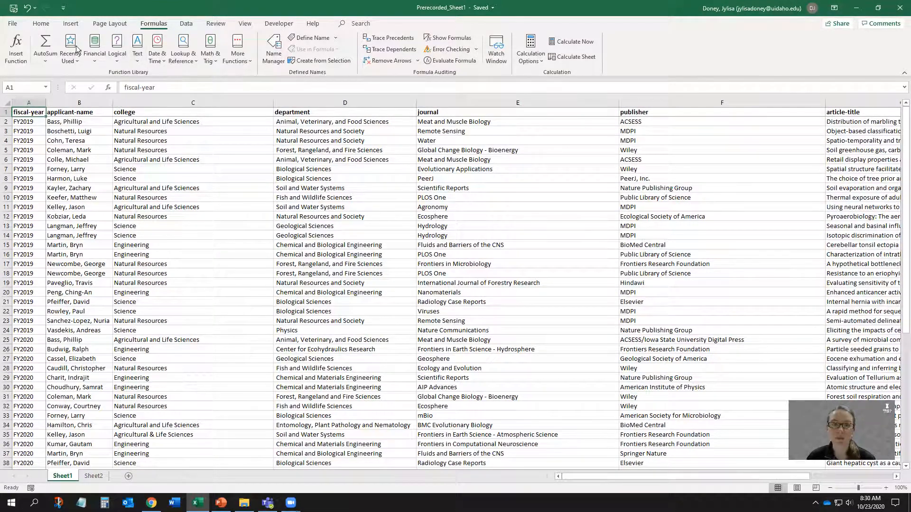
Add an AVERAGE formula in cell I59 averaging the apc-paid values in I2:I58.
left_click(44, 63)
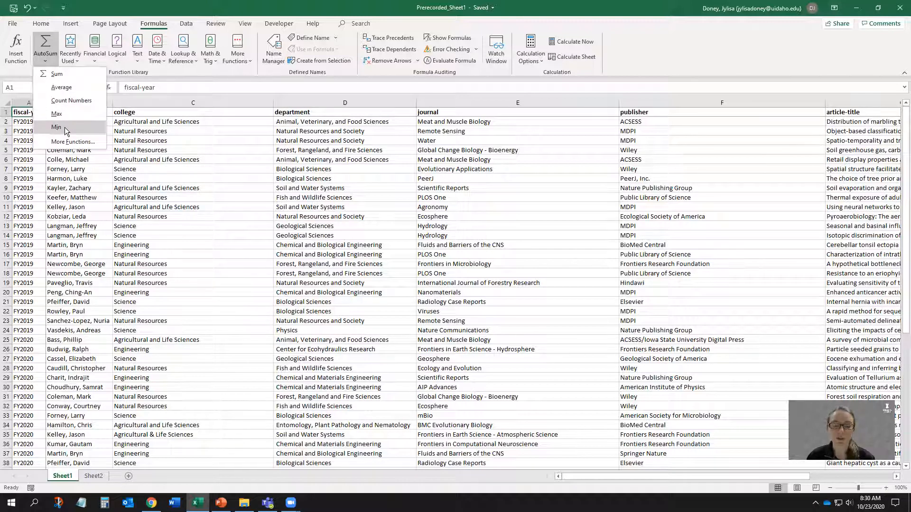
key("Escape")
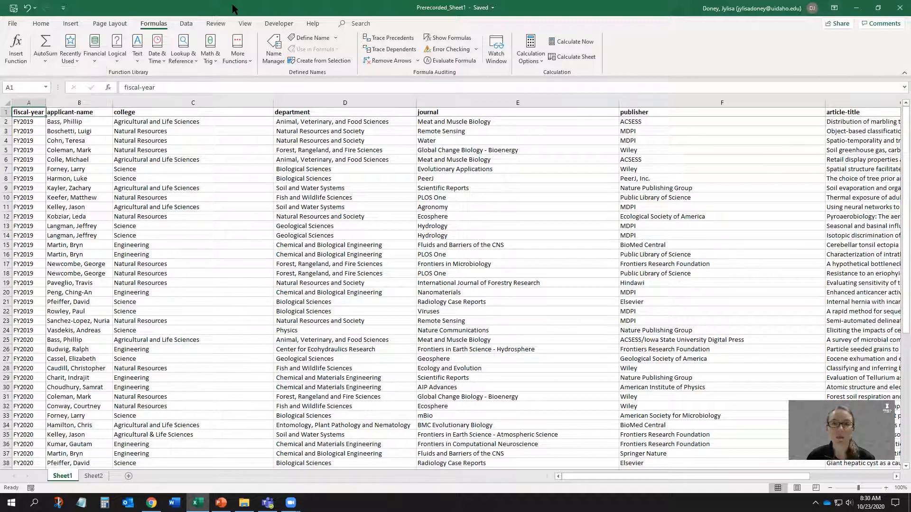
scroll(571, 277, "down", 13)
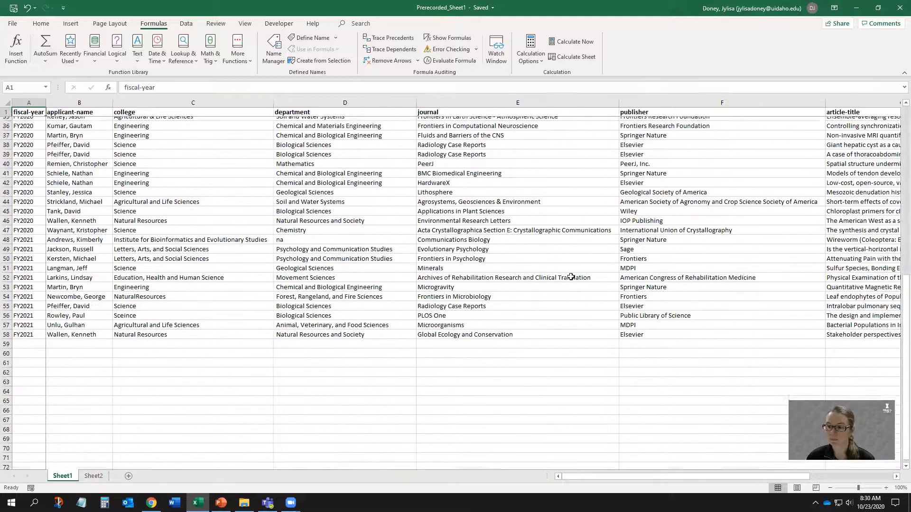
left_click_drag(601, 478, 731, 467)
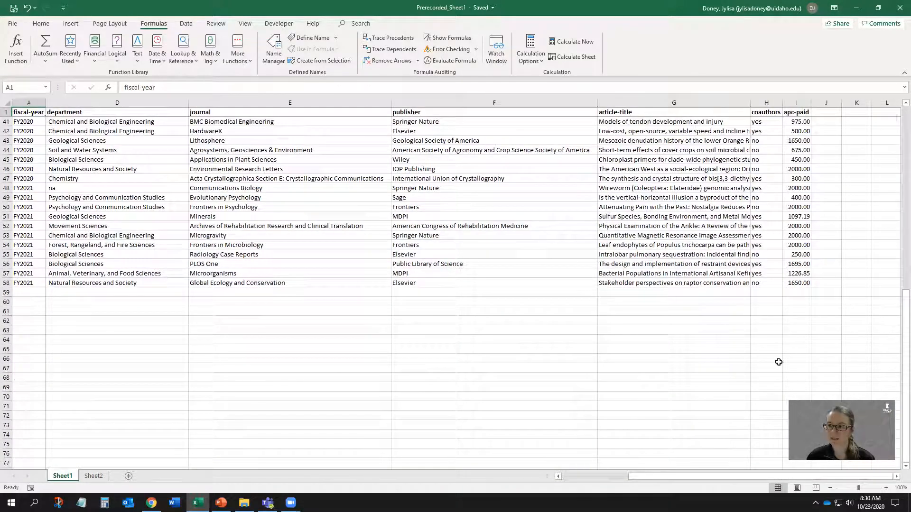
left_click(800, 292)
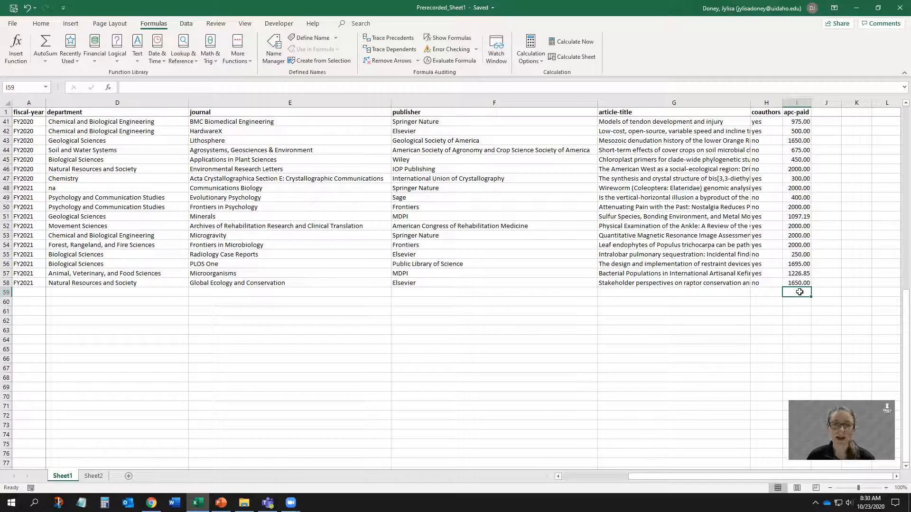
left_click(41, 24)
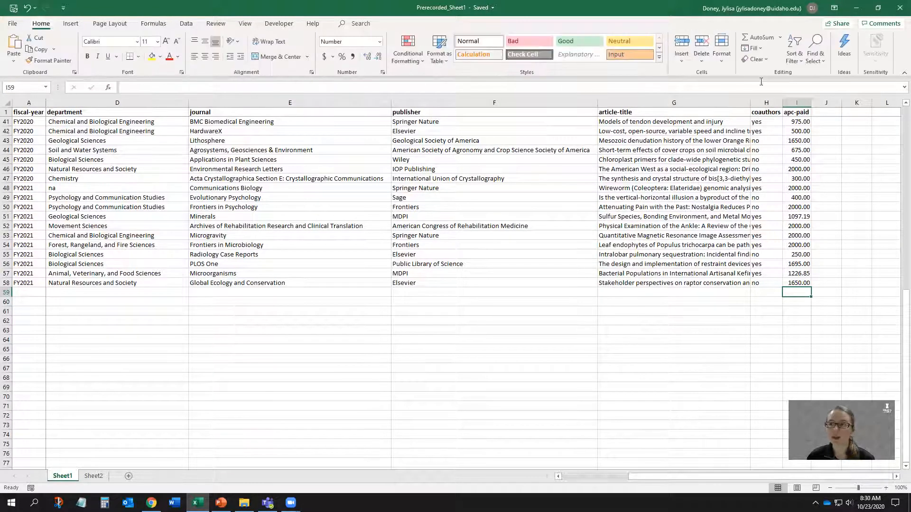
left_click(155, 23)
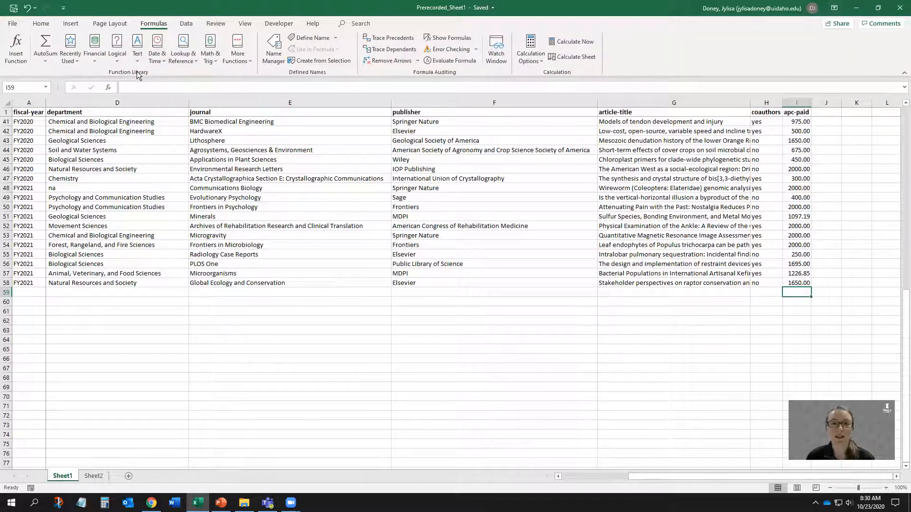
left_click(46, 60)
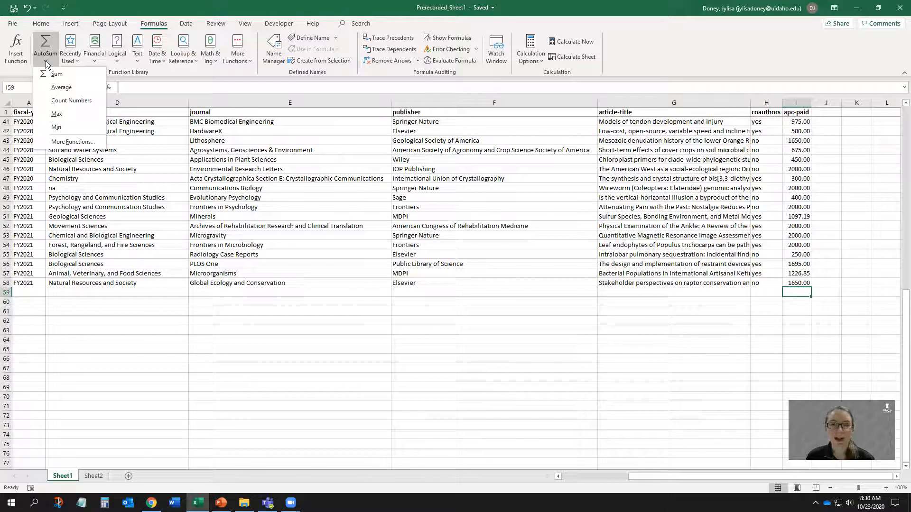
left_click(55, 88)
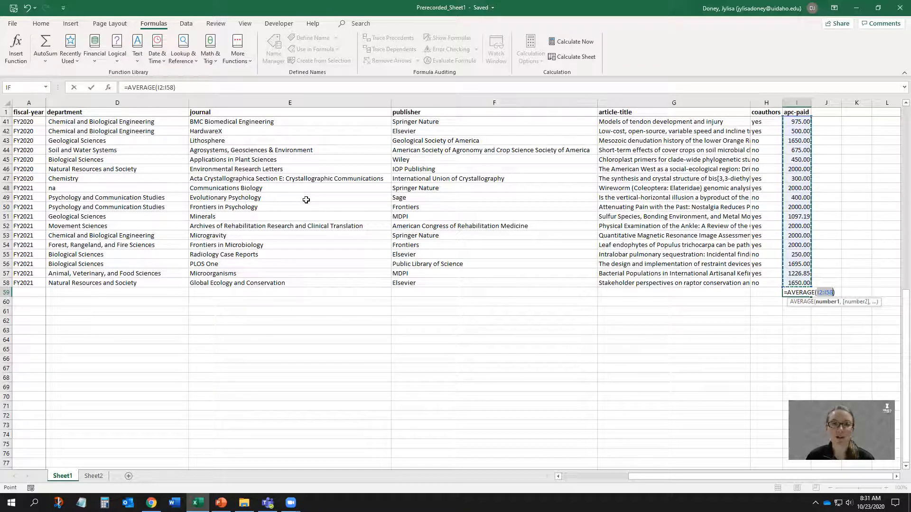
key("Return")
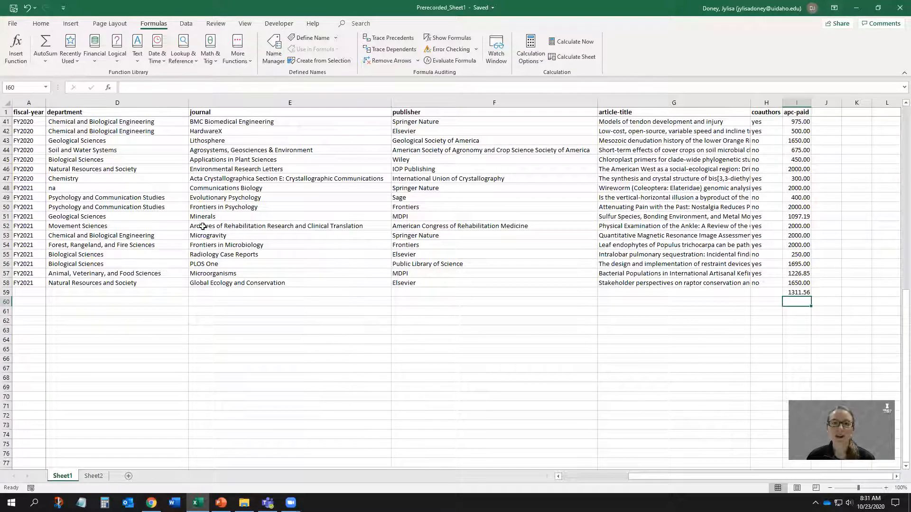
left_click(47, 61)
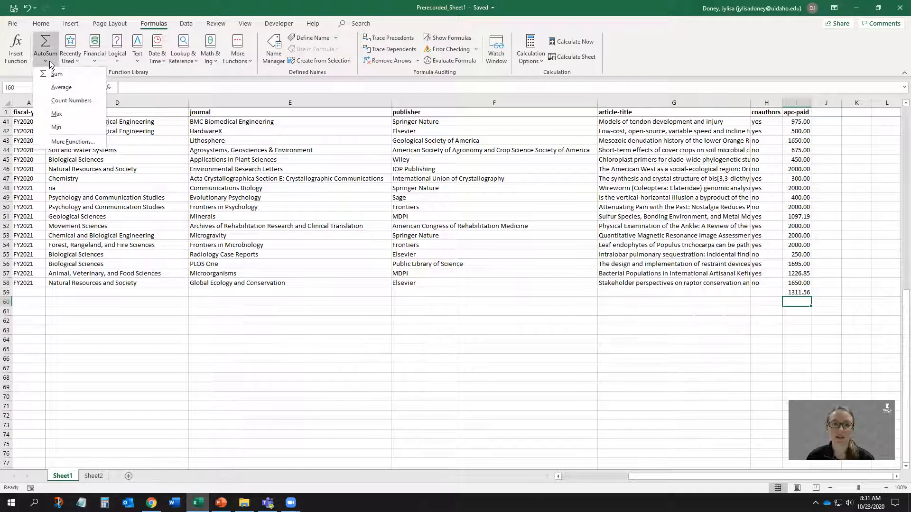
left_click(71, 141)
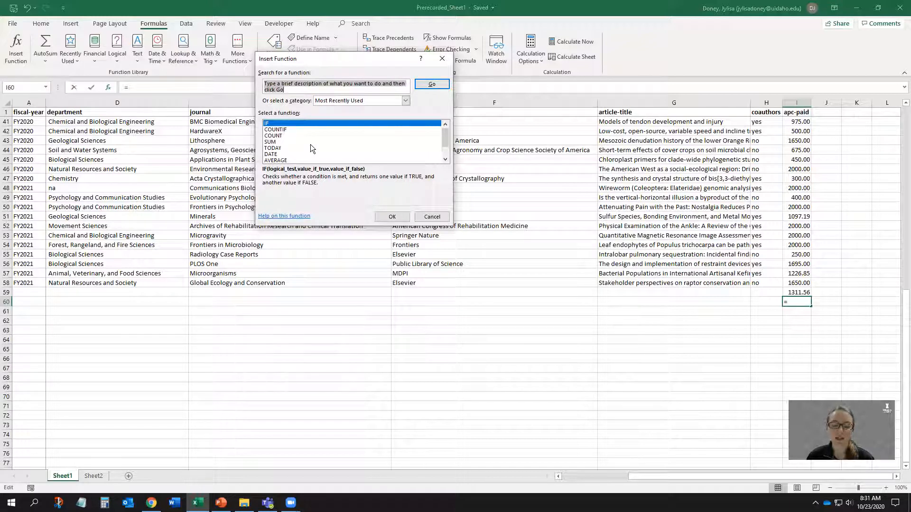
left_click(303, 91)
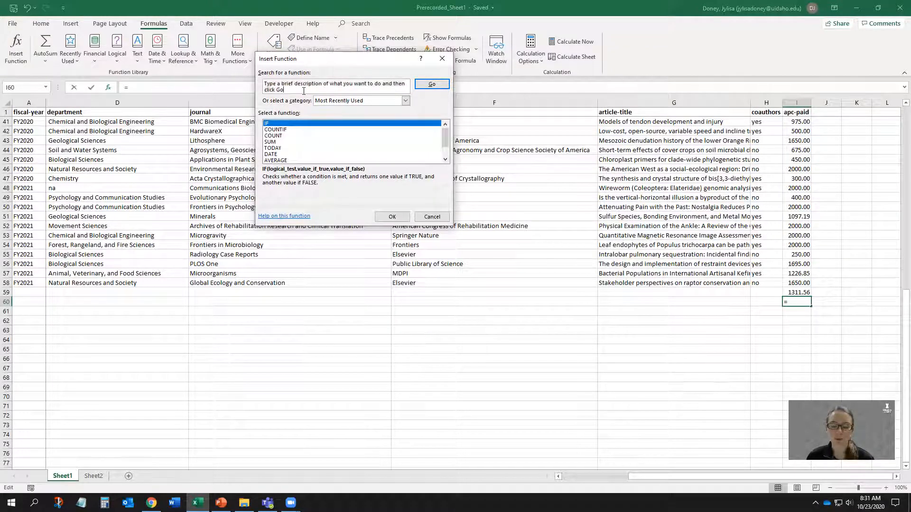
left_click(343, 101)
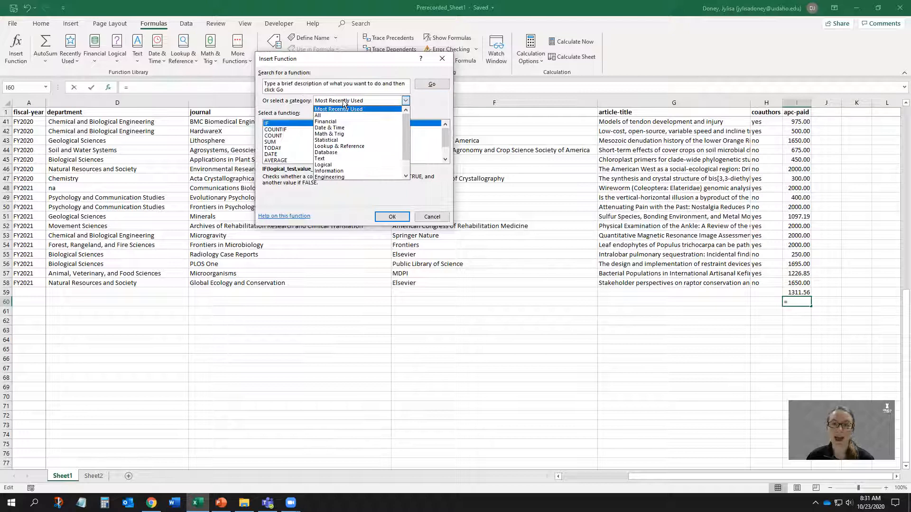
left_click(343, 99)
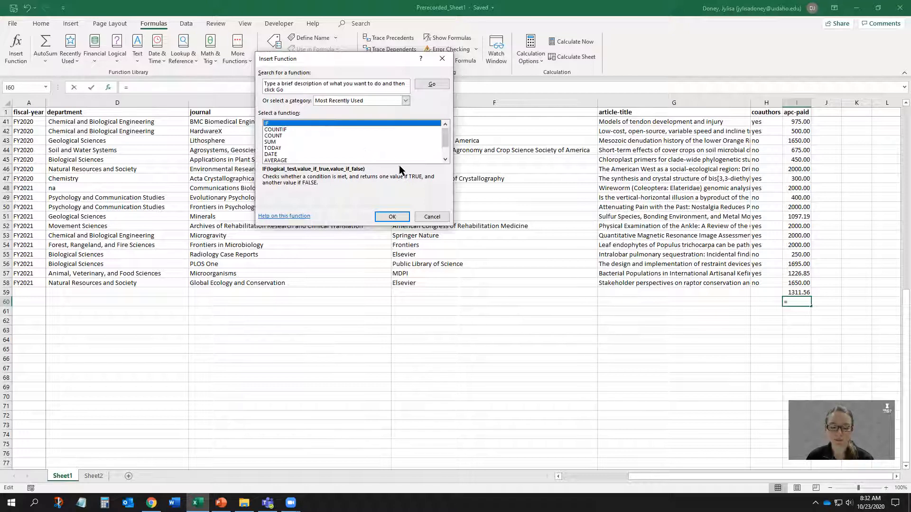
left_click(431, 216)
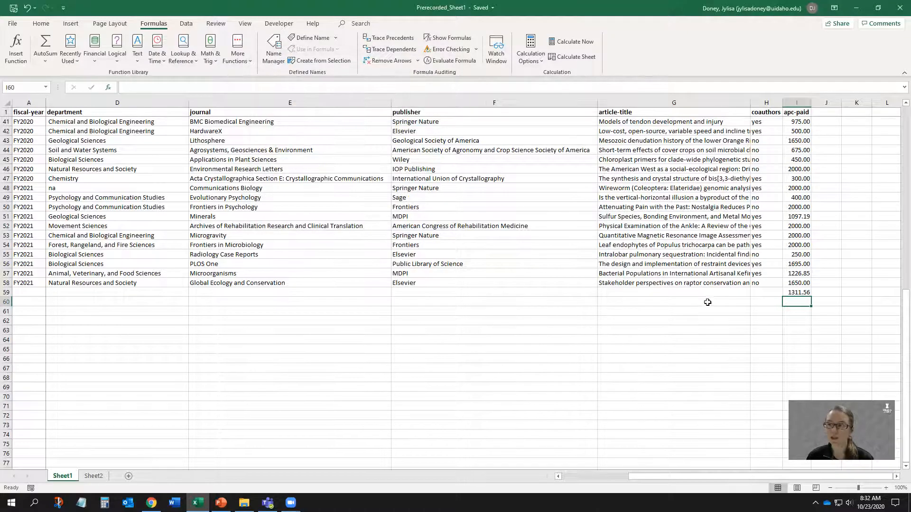
Start inserting an IF function in cell J2 beside the apc-paid column.
scroll(708, 303, "up", 7)
scroll(707, 302, "up", 6)
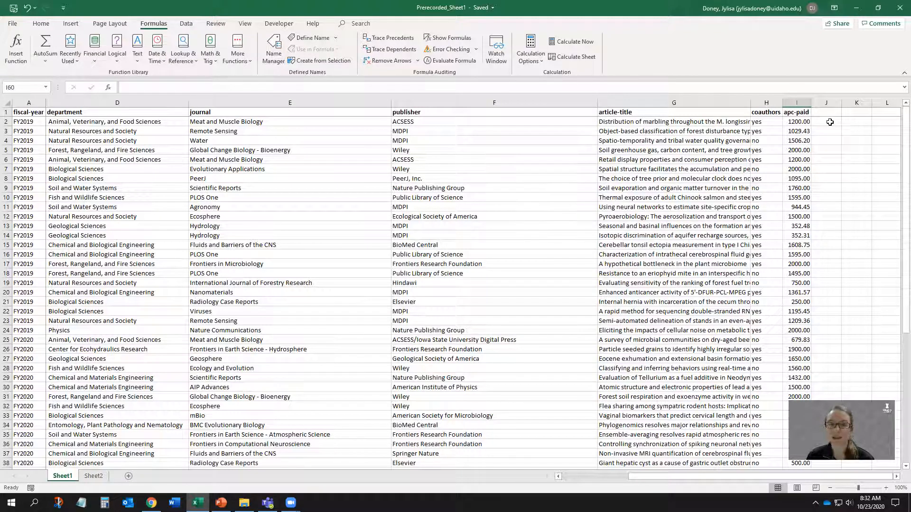
left_click(830, 122)
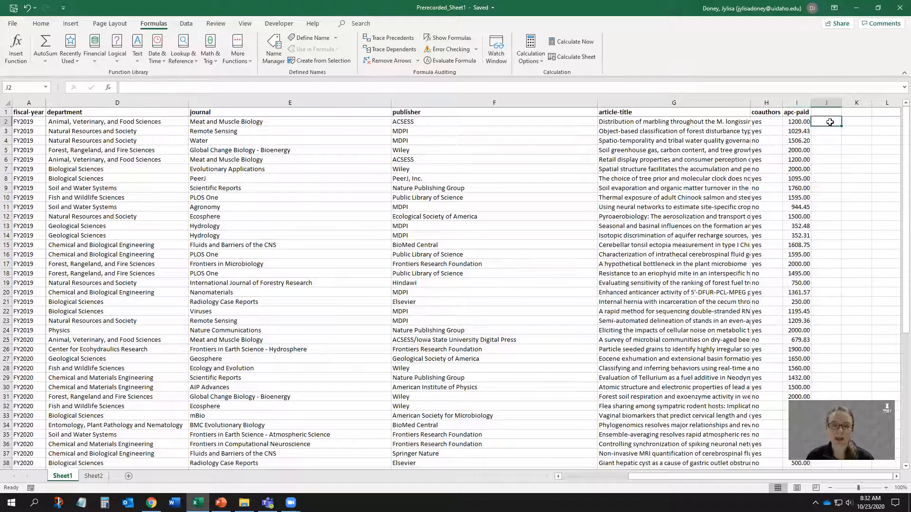
left_click(40, 23)
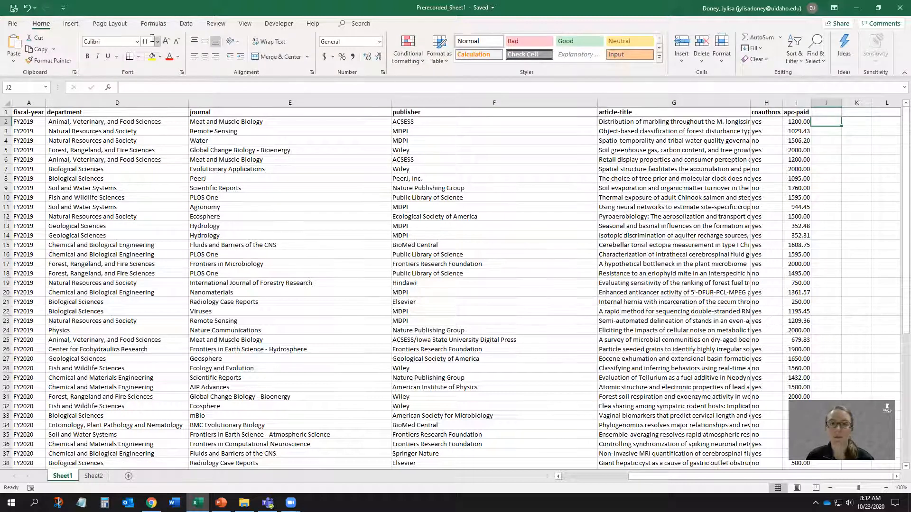
left_click(147, 23)
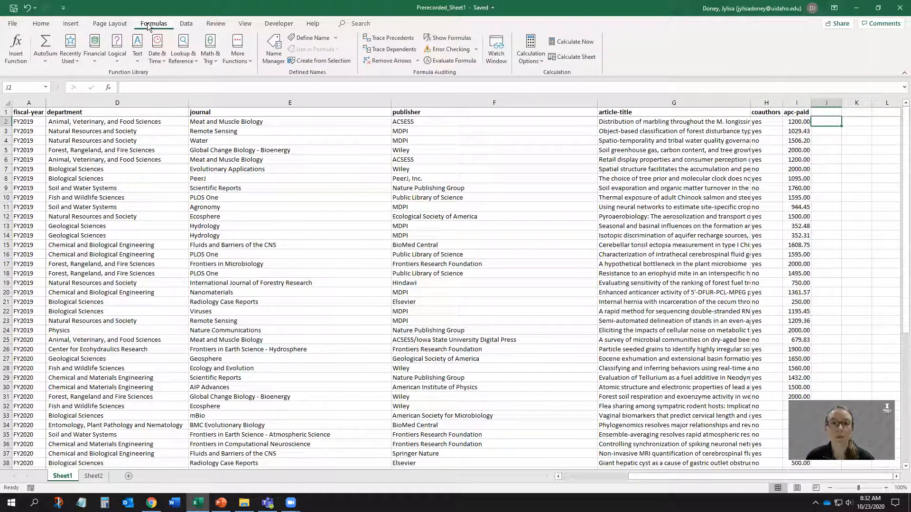
left_click(47, 61)
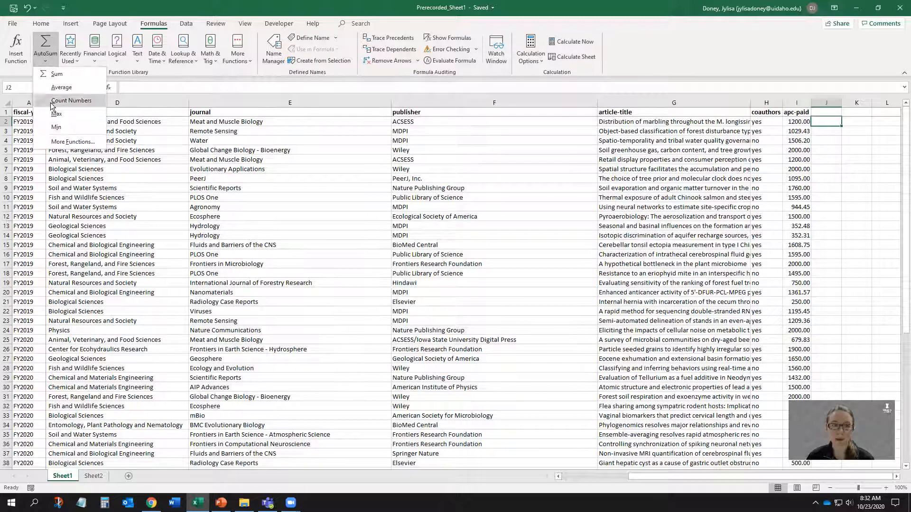
left_click(55, 145)
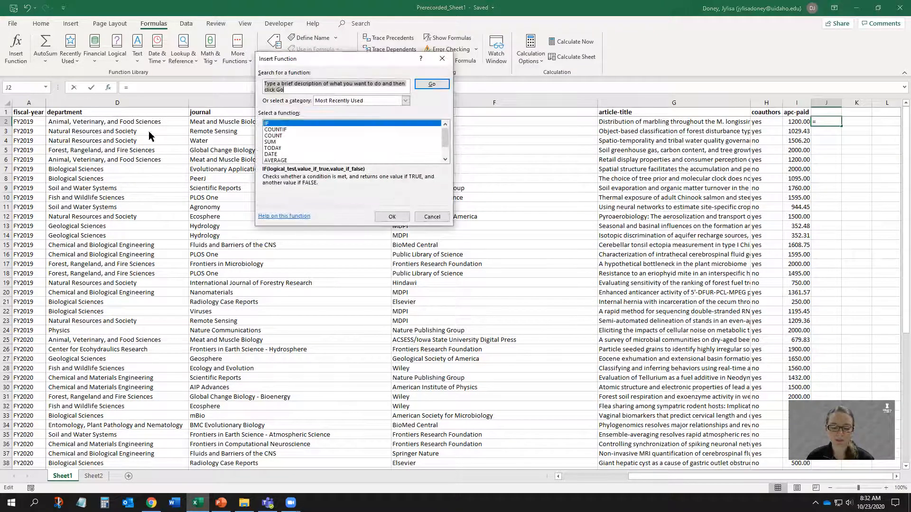
left_click(328, 101)
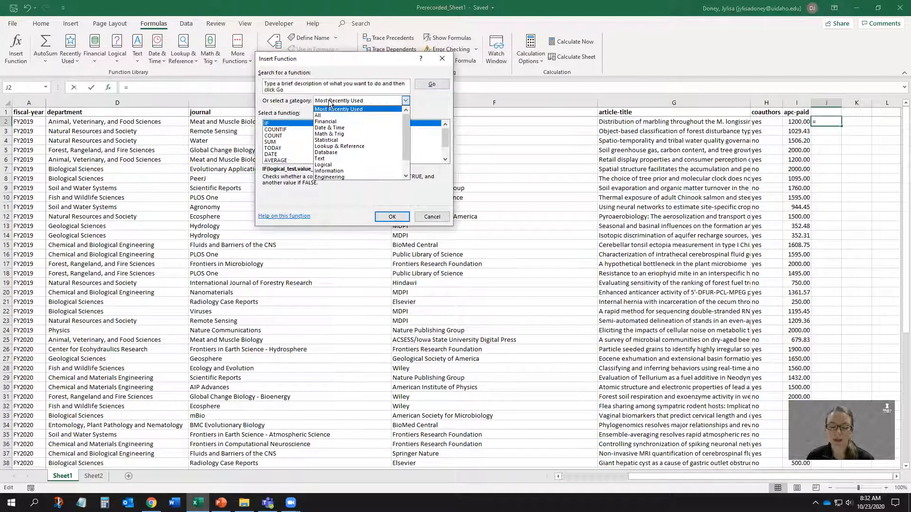
left_click(329, 101)
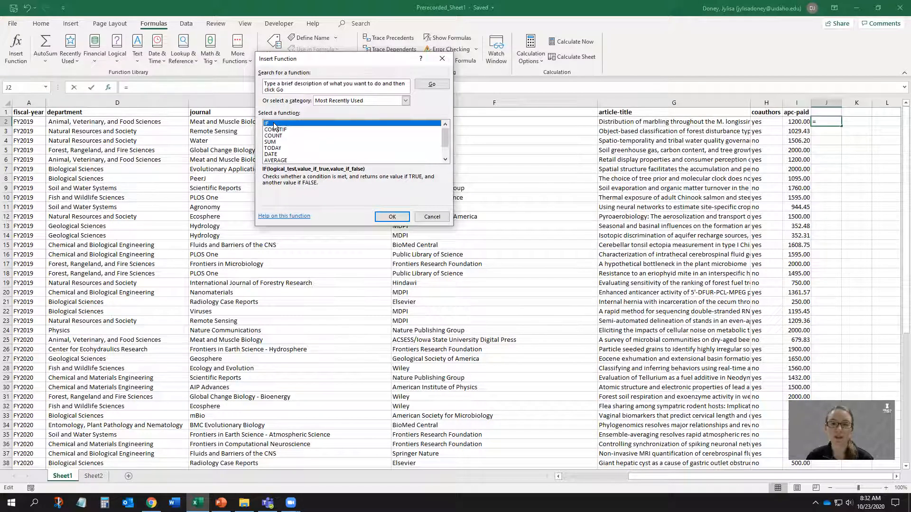
left_click(393, 217)
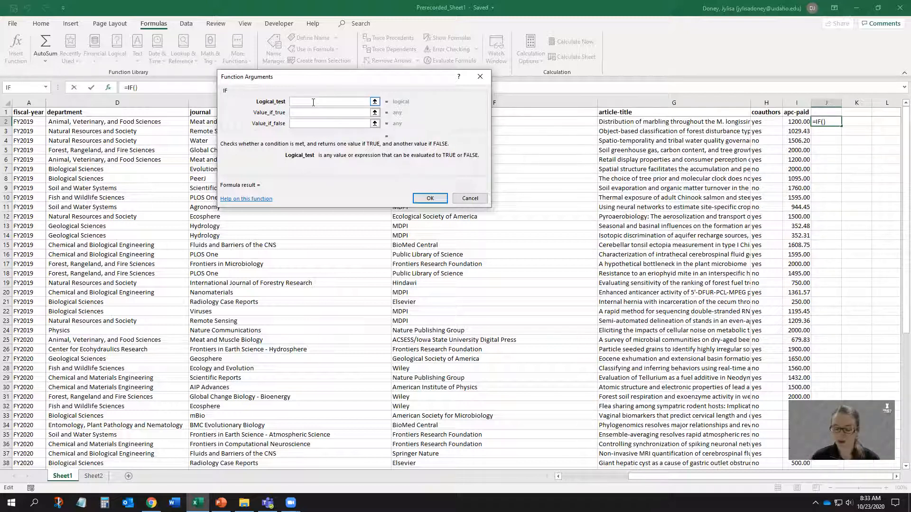
Set the IF function's logical test to I2:I57>=I58.
type("I")
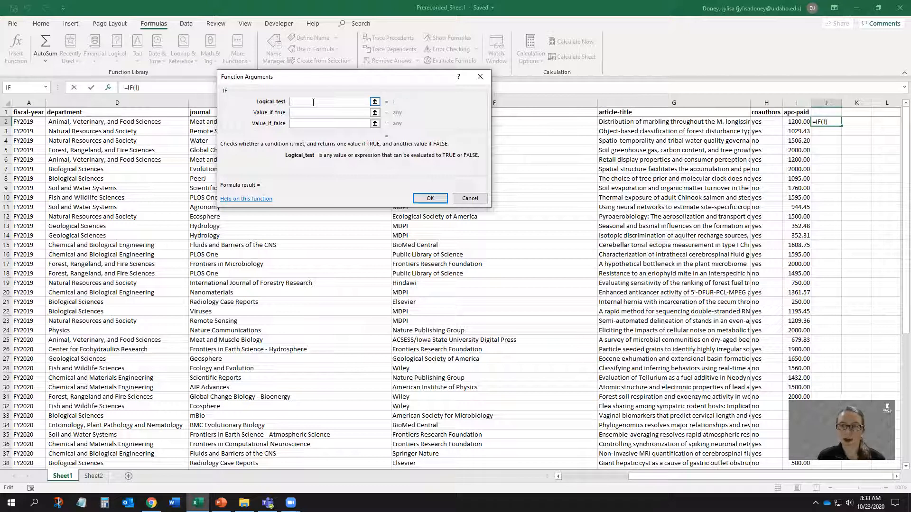
type("2:")
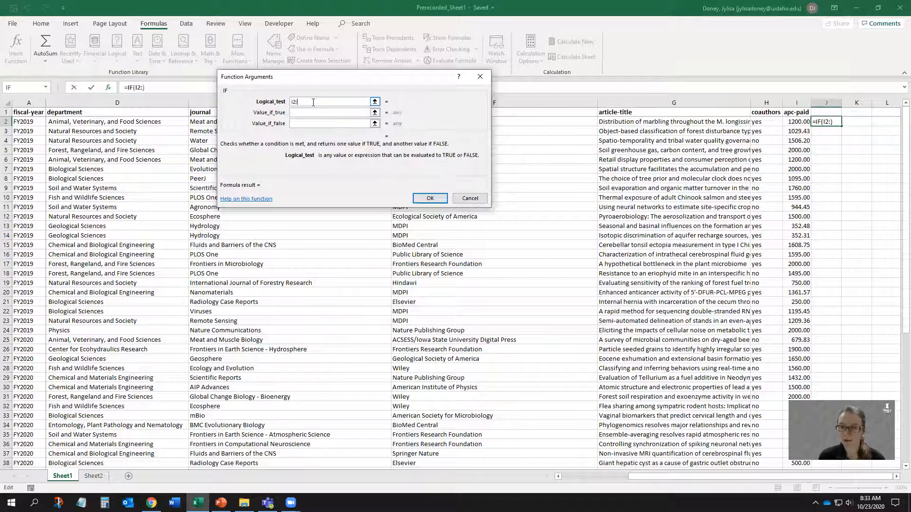
type("I57")
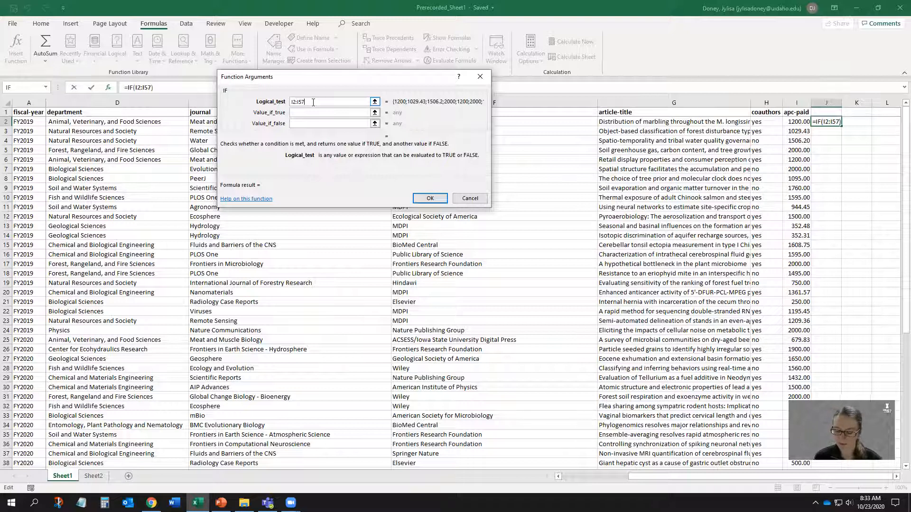
type(">")
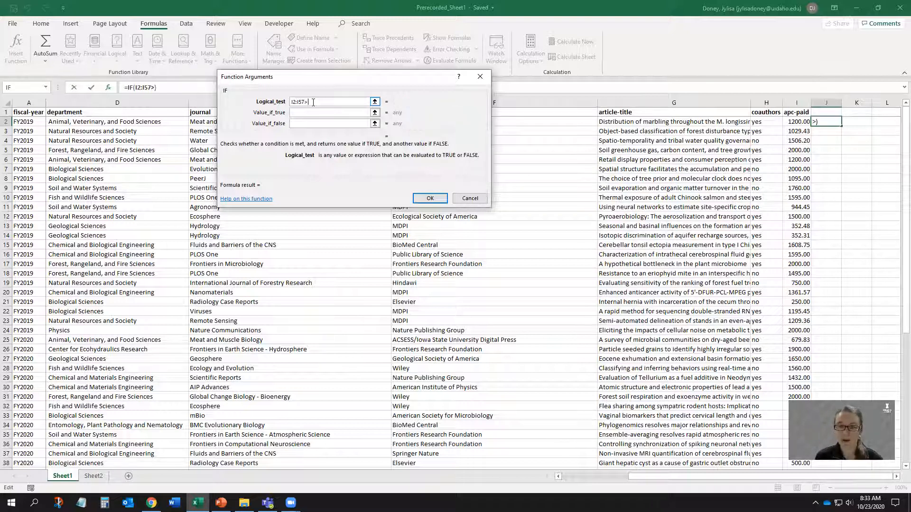
type("=")
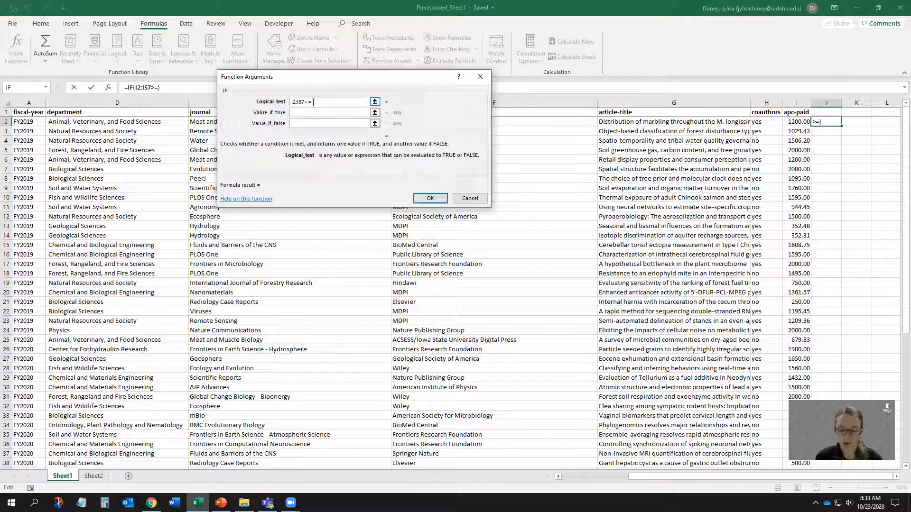
type("I58")
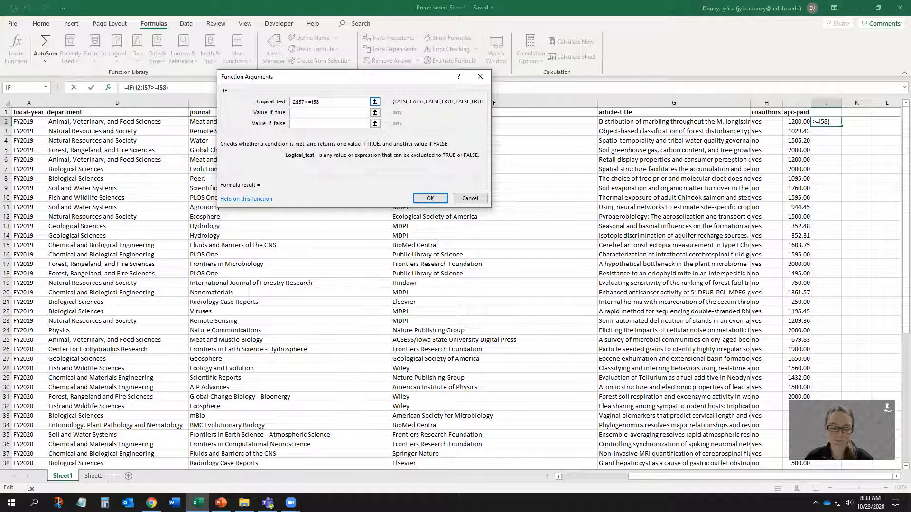
Set the value if true to Yes and the value if false to No, and confirm the IF function.
left_click(304, 114)
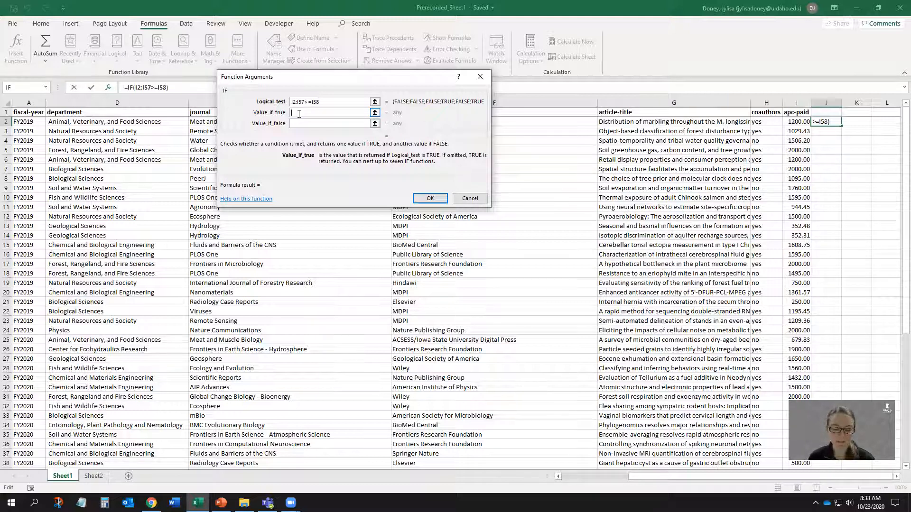
type("Yes")
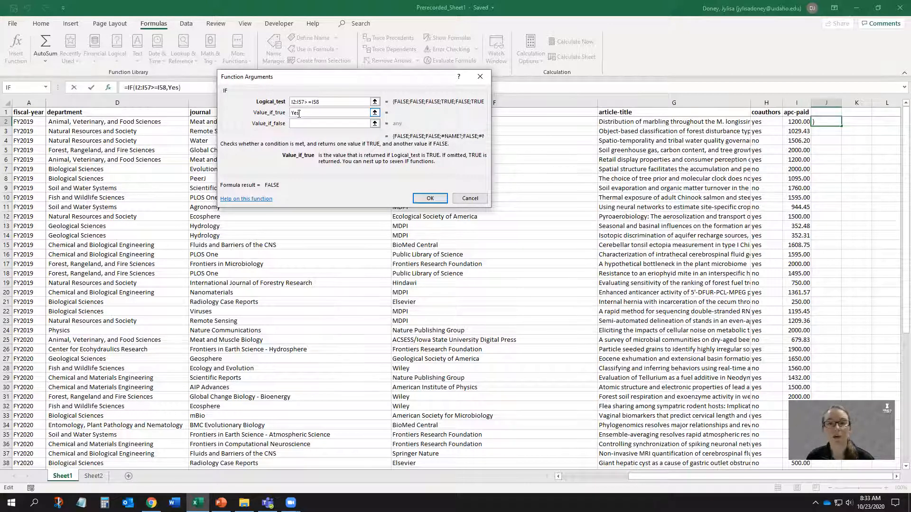
left_click(301, 124)
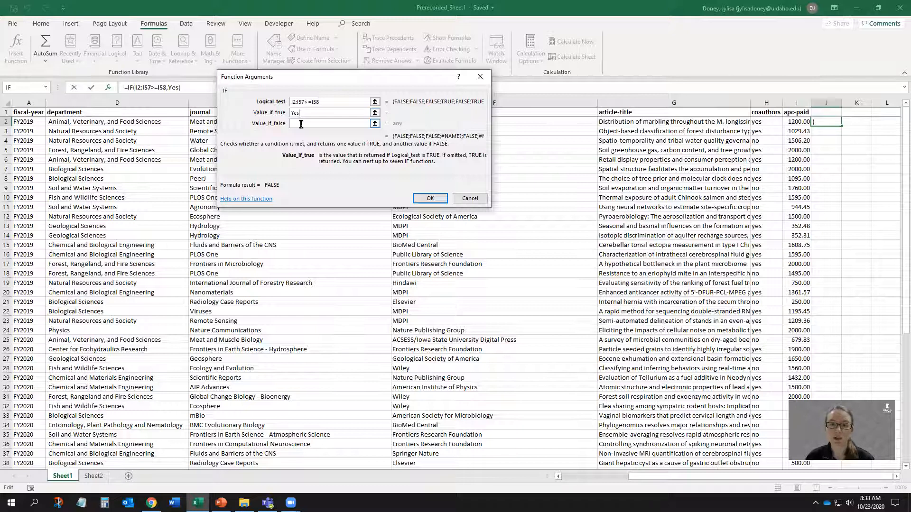
type("No")
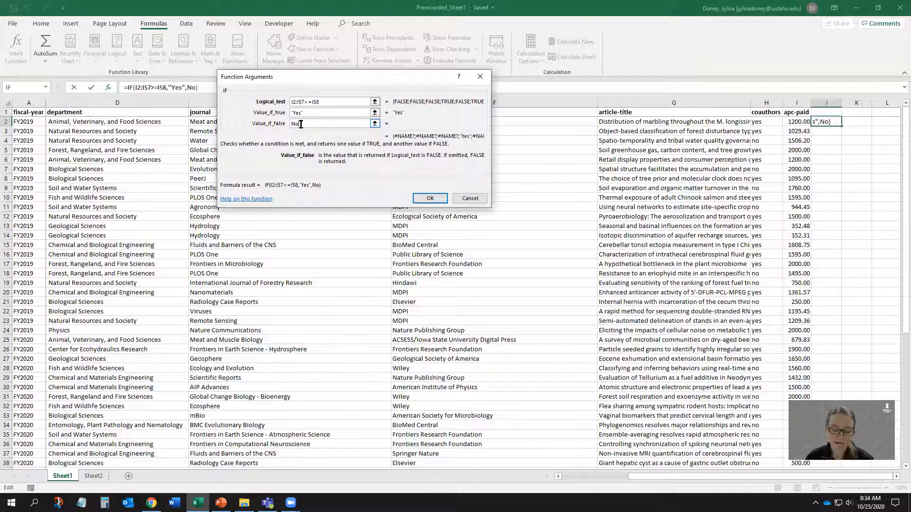
left_click(428, 198)
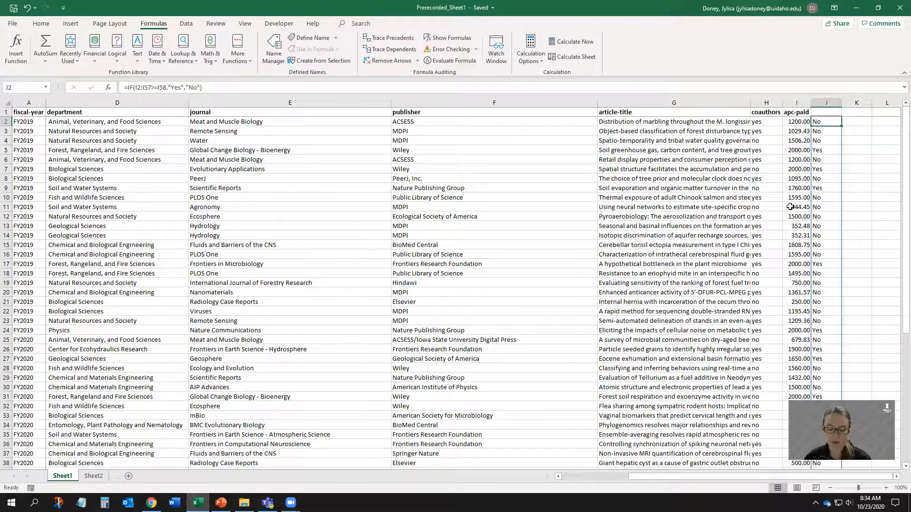
Correct the ranges in J2's formula so it reads =IF(I2:I58>=I59,"Yes","No").
scroll(789, 194, "down", 2)
scroll(789, 194, "down", 11)
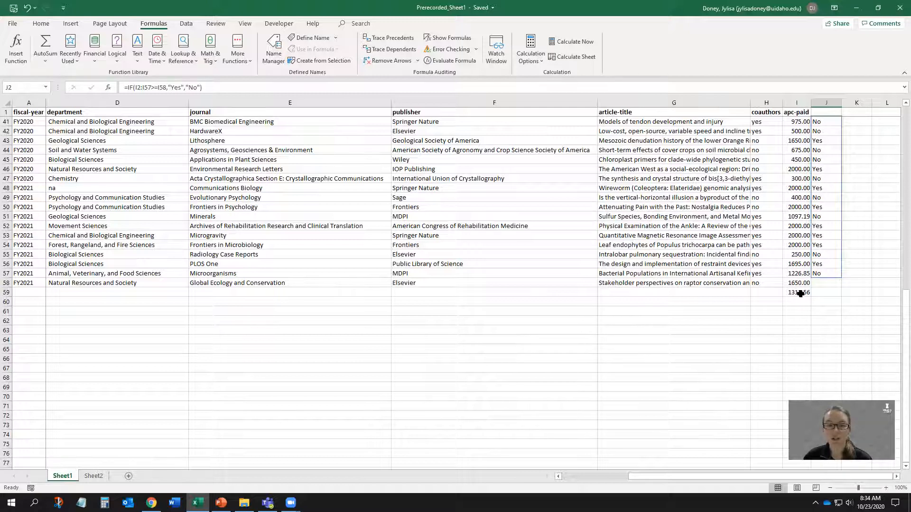
scroll(800, 293, "up", 13)
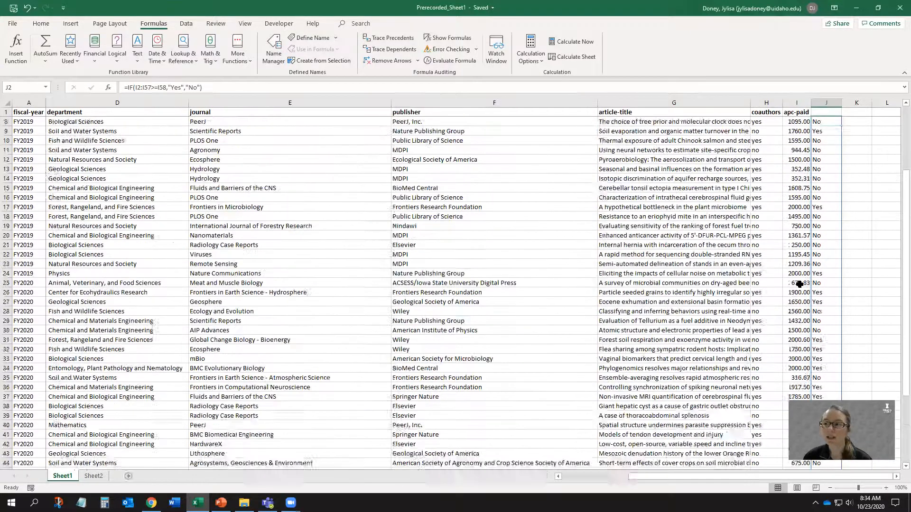
left_click(190, 88)
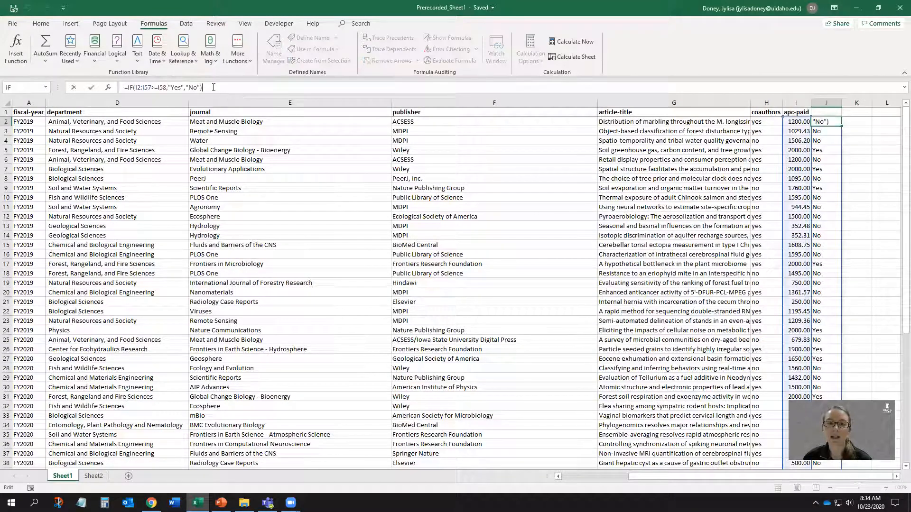
left_click(151, 87)
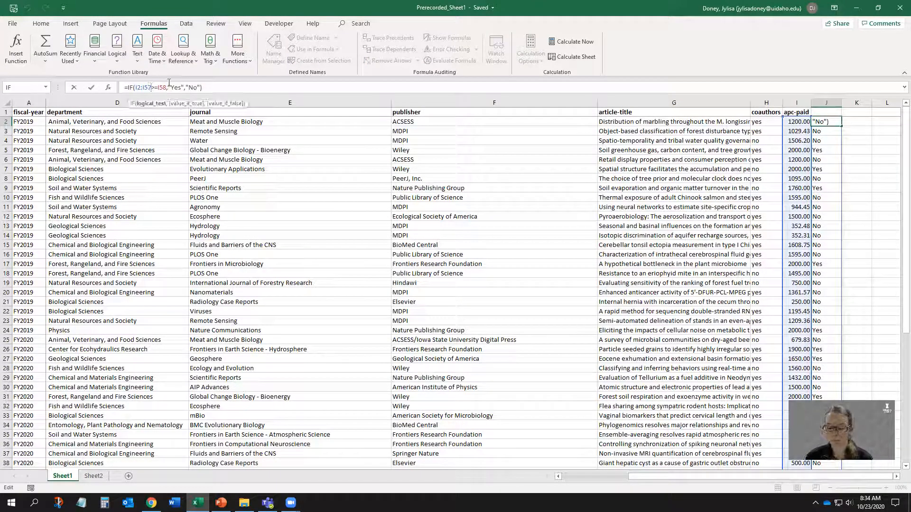
key("BackSpace")
type("8")
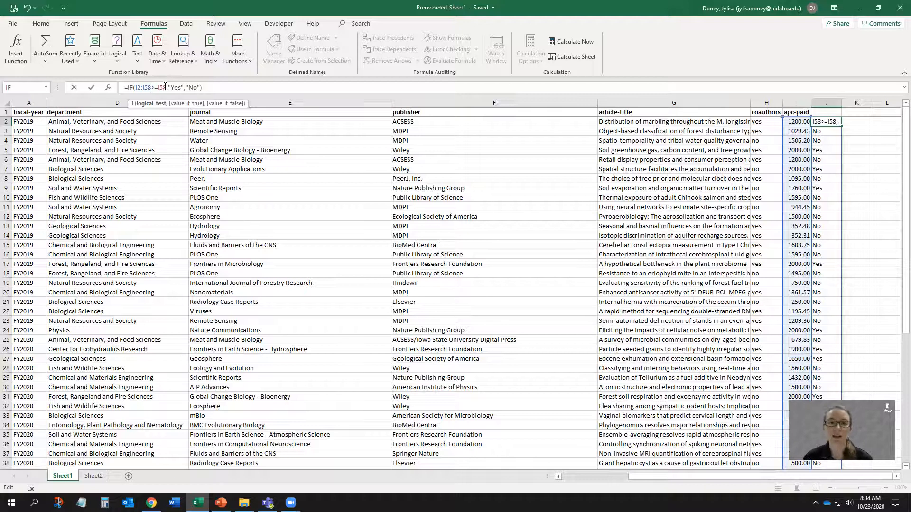
left_click(167, 87)
key("BackSpace")
type("9")
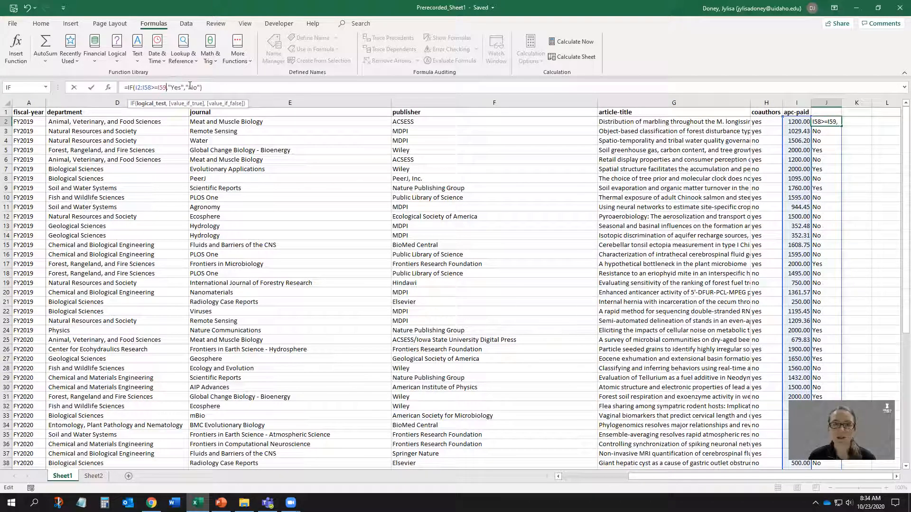
left_click(207, 87)
key("Return")
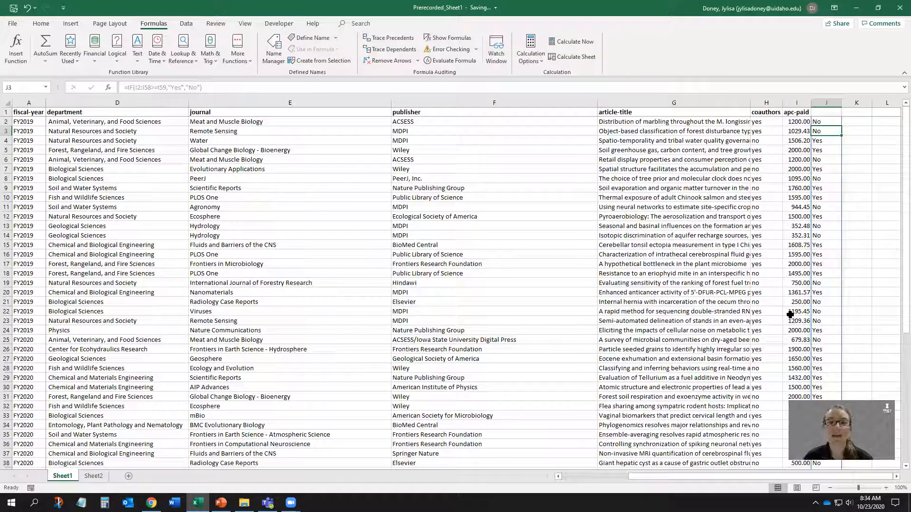
scroll(790, 315, "down", 12)
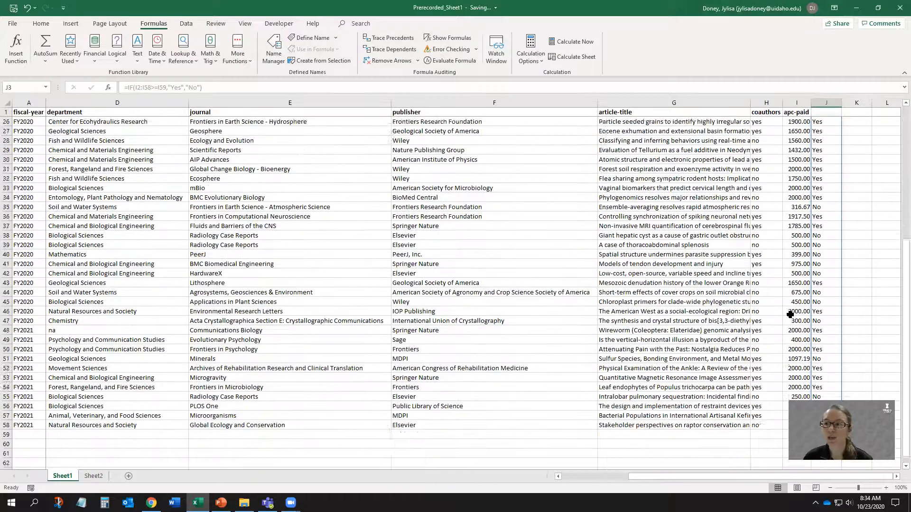